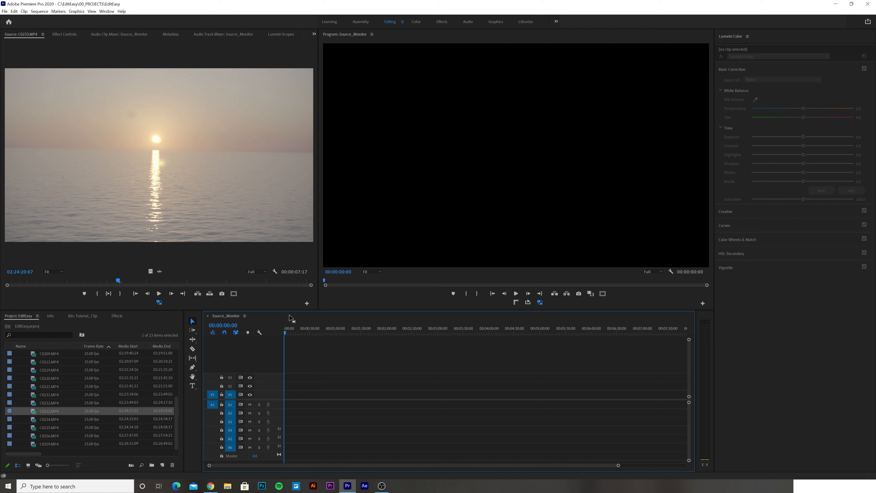
# - Load clip C0232.MP4 into the Source Monitor and scrub through its footage
pyautogui.click(34, 403)
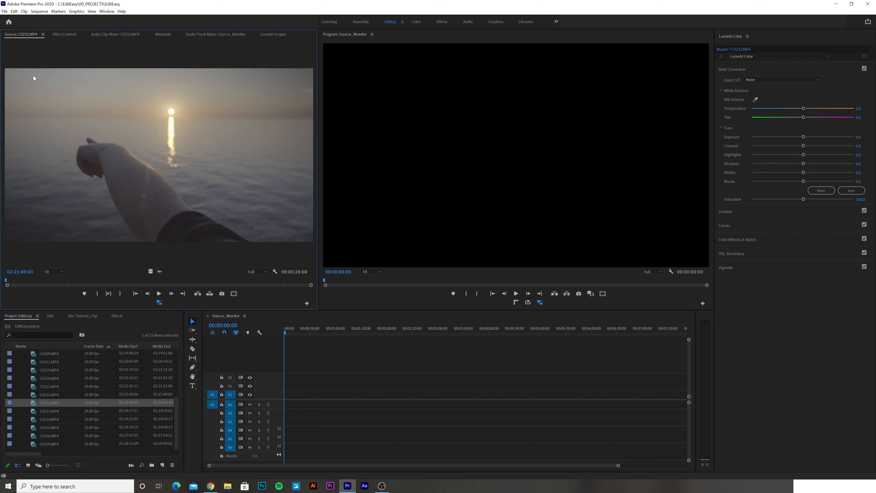
pyautogui.moveTo(19, 281); pyautogui.dragTo(167, 283)
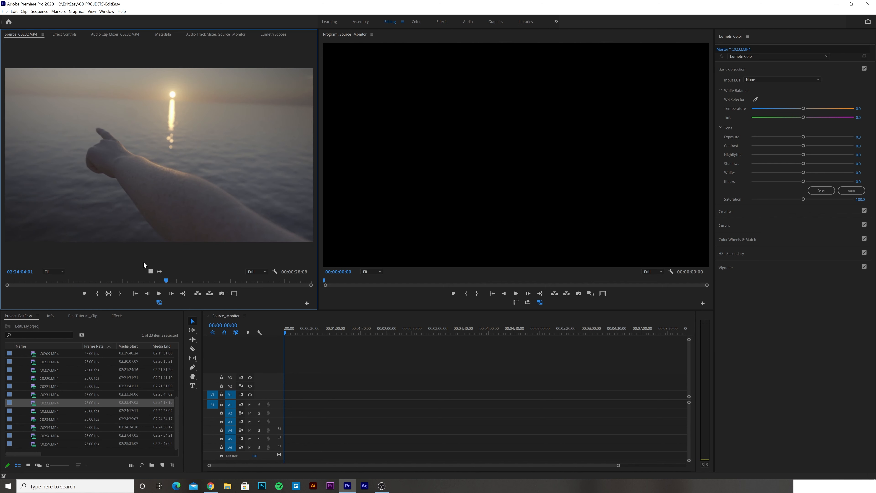
# - Try the 1/2 and 1/4 playback resolutions on the source clip while scrubbing, and return it to Full
pyautogui.click(265, 273)
pyautogui.click(259, 285)
pyautogui.moveTo(71, 278); pyautogui.dragTo(164, 283)
pyautogui.click(261, 272)
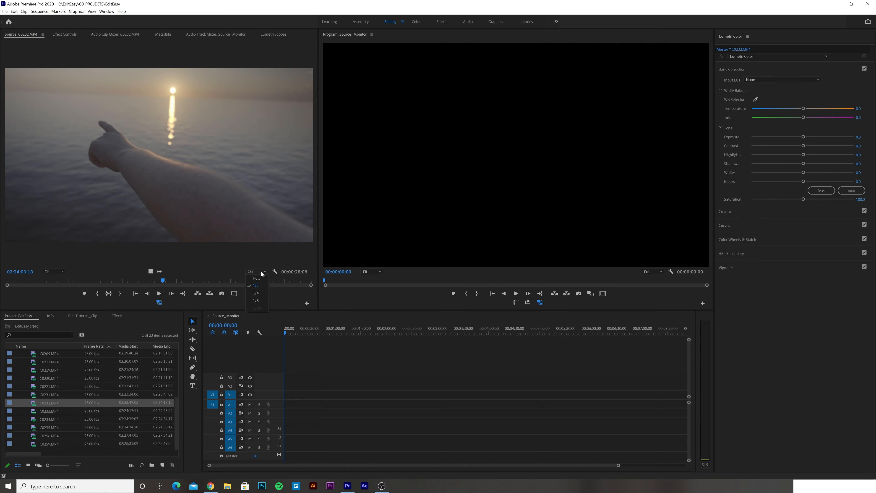
pyautogui.click(256, 292)
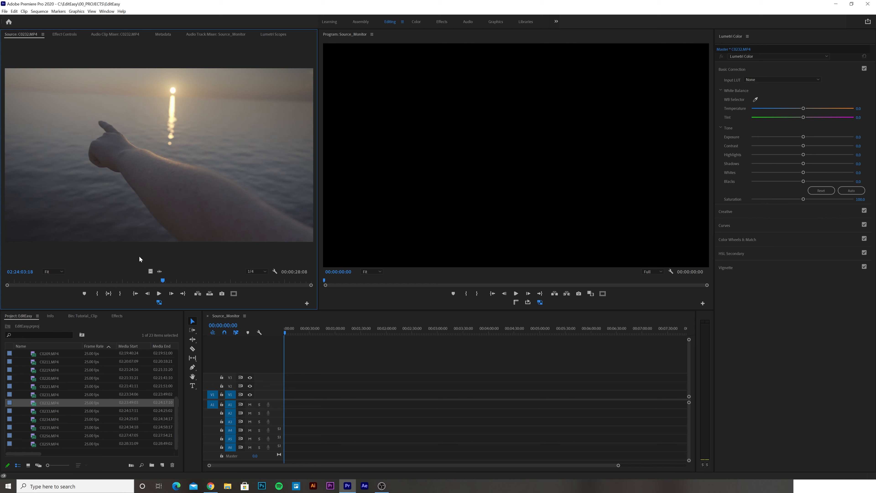
pyautogui.click(256, 273)
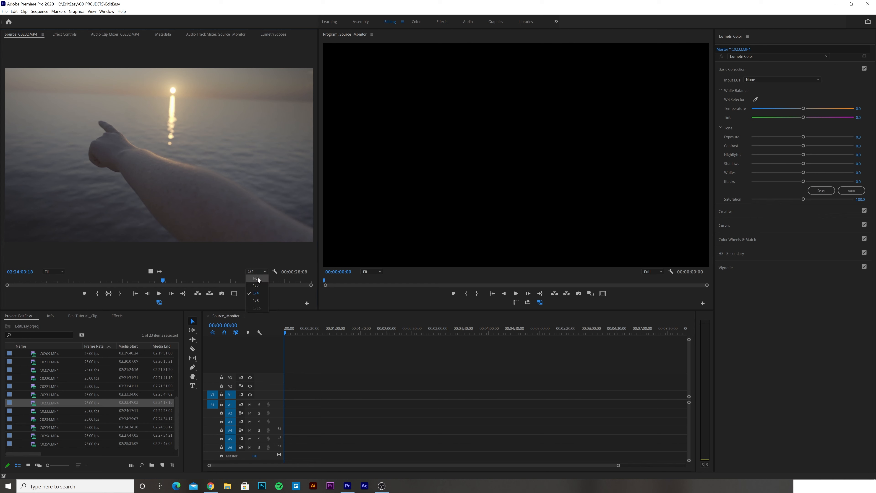
pyautogui.moveTo(166, 277); pyautogui.dragTo(137, 283)
pyautogui.click(259, 273)
pyautogui.click(258, 278)
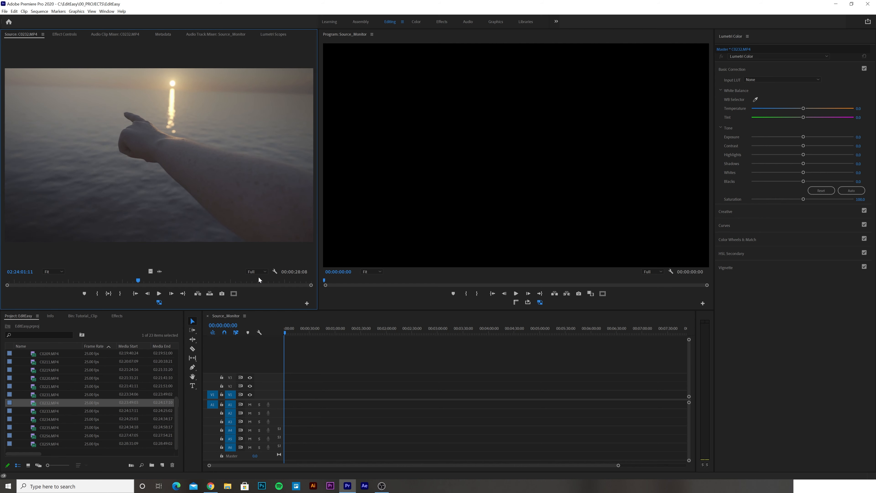
# - Mark an in point at 02:24:01:17 and an out point at 02:24:06:24 on source clip C0232.MP4
pyautogui.moveTo(155, 281)
pyautogui.mouseDown()
pyautogui.moveTo(55, 281)
pyautogui.moveTo(198, 280)
pyautogui.moveTo(139, 280)
pyautogui.mouseUp()
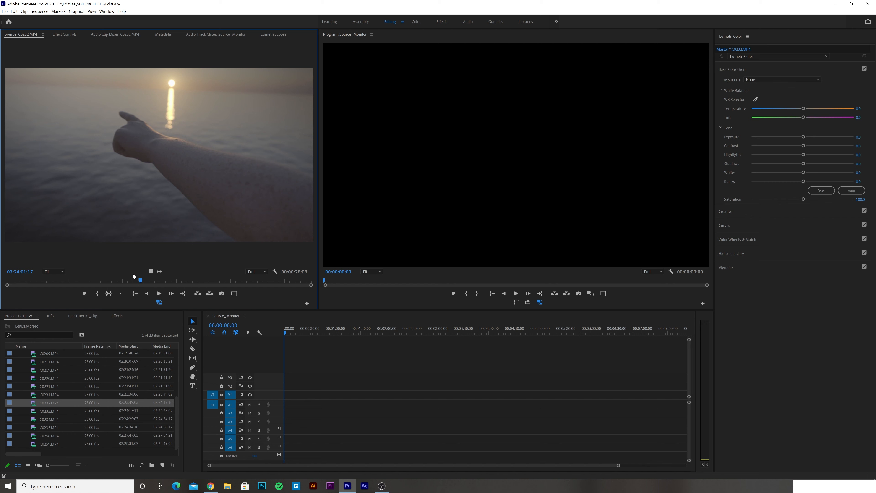
pyautogui.click(97, 294)
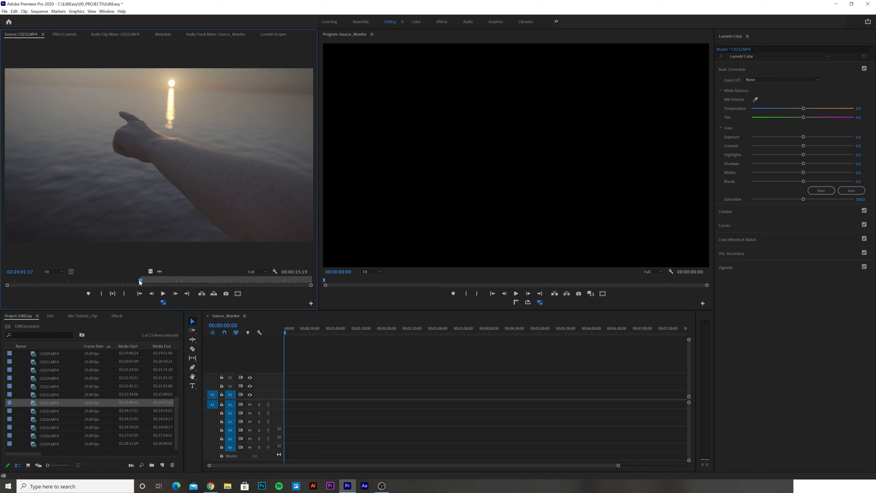
pyautogui.moveTo(139, 280); pyautogui.dragTo(197, 282)
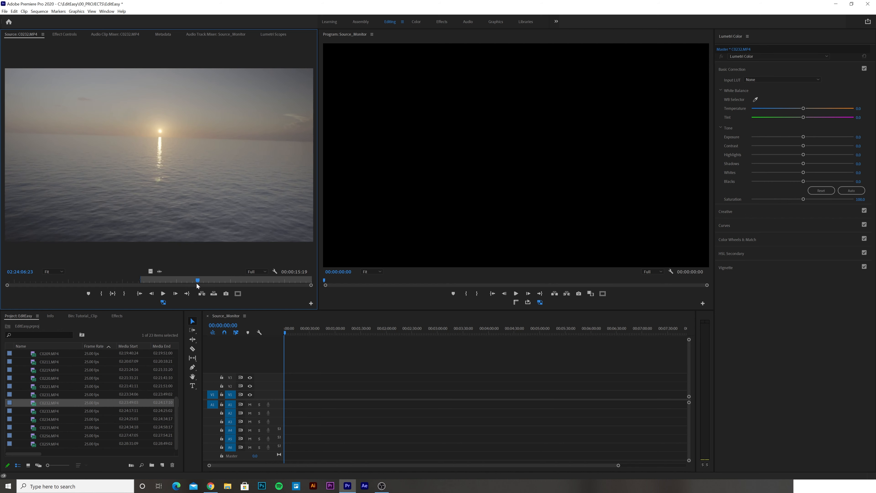
pyautogui.click(125, 295)
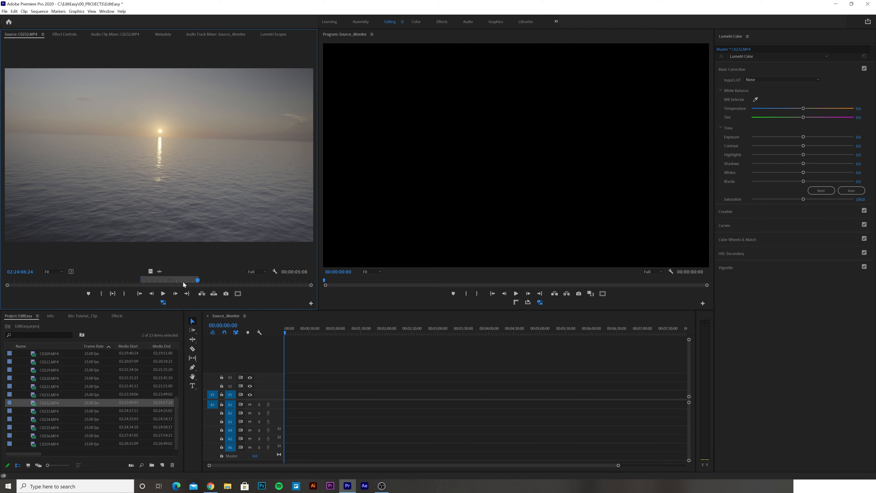
# - Play source clip C0232.MP4 between its in and out points to review the marked range
pyautogui.moveTo(197, 280)
pyautogui.mouseDown()
pyautogui.moveTo(24, 284)
pyautogui.moveTo(307, 283)
pyautogui.moveTo(135, 286)
pyautogui.moveTo(211, 285)
pyautogui.mouseUp()
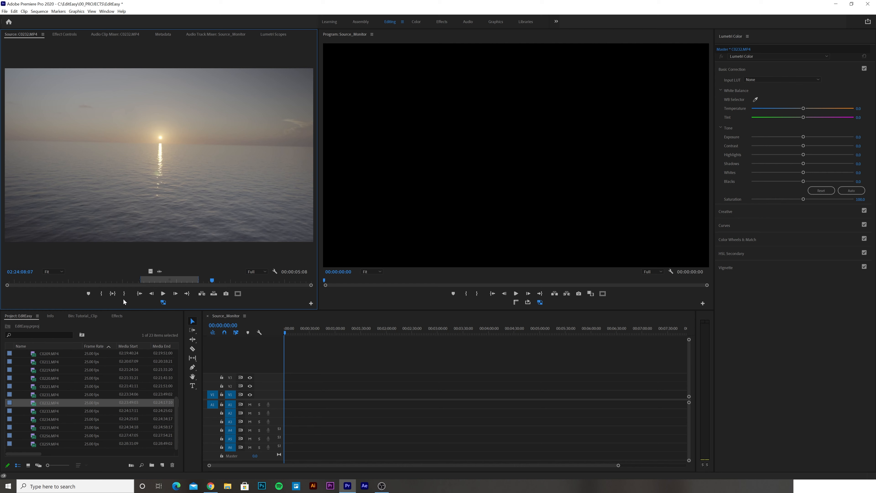
pyautogui.click(112, 294)
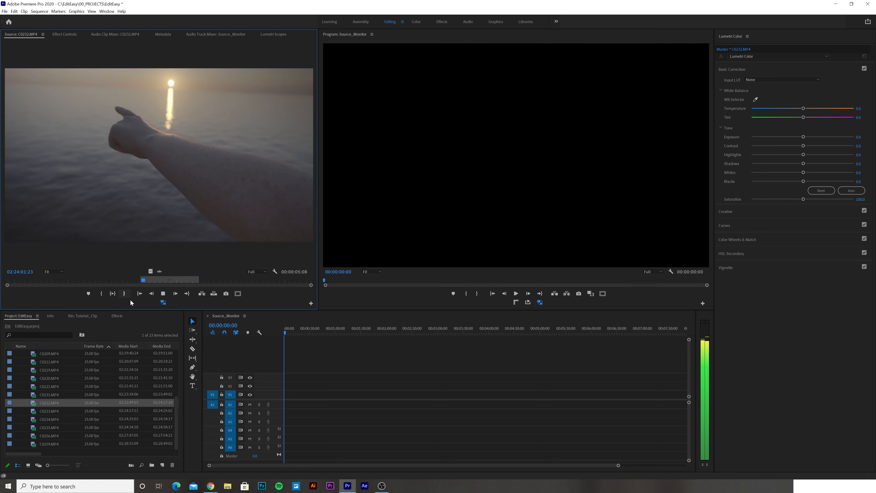
pyautogui.click(163, 293)
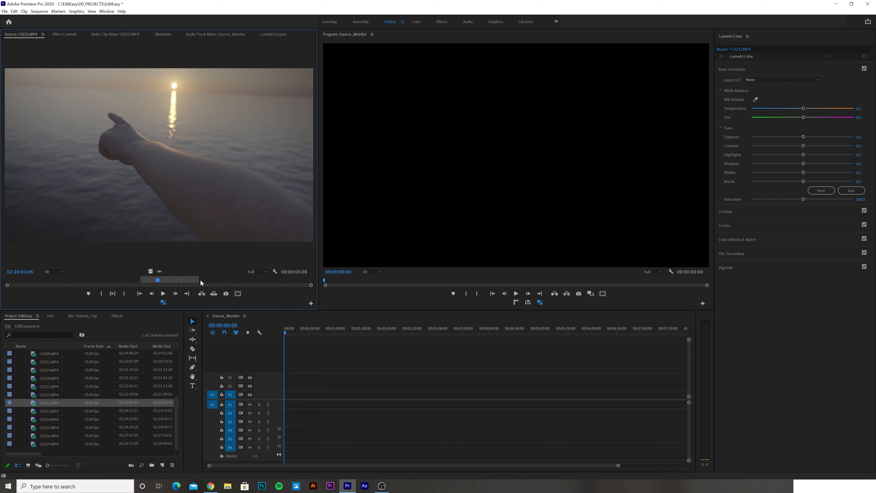
# - Set the in point of source clip C0232.MP4 earlier, at 02:23:59:03
pyautogui.moveTo(163, 282); pyautogui.dragTo(114, 284)
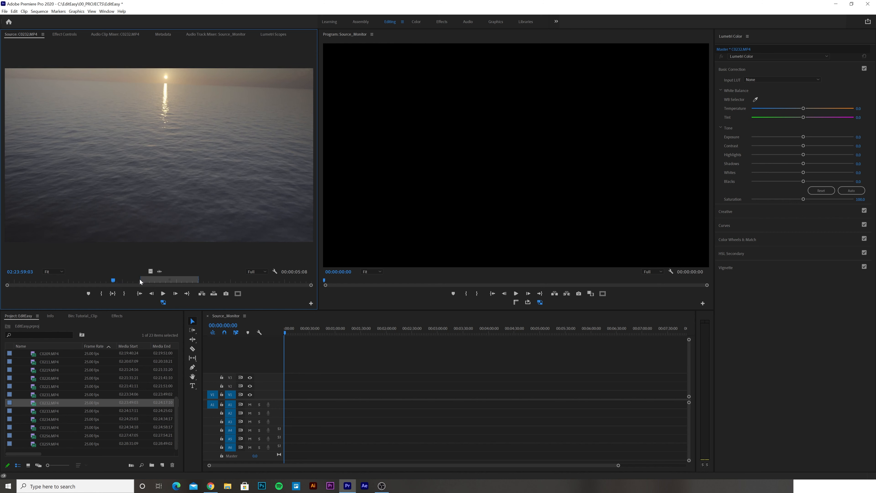
pyautogui.moveTo(141, 278); pyautogui.dragTo(112, 279)
pyautogui.click(100, 293)
# - Set the in point of source clip C0232.MP4 to 02:24:01:00 and its out point to 02:24:09:20
pyautogui.moveTo(104, 280); pyautogui.dragTo(134, 280)
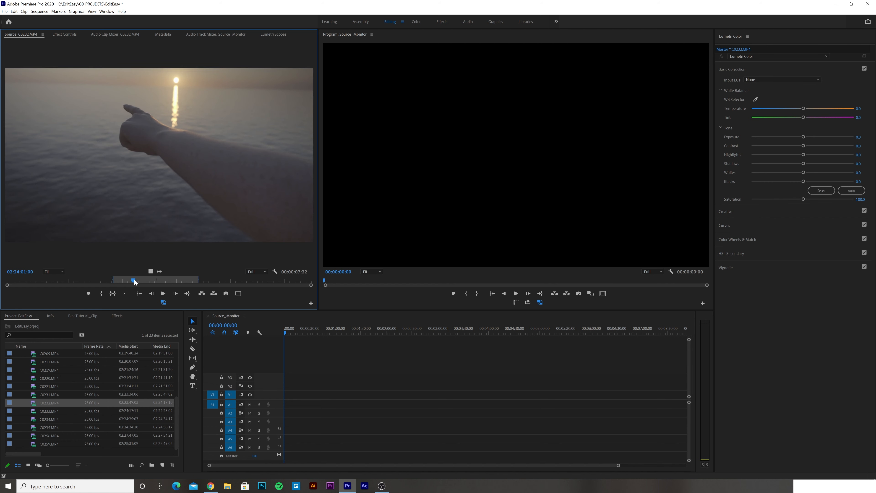
pyautogui.press('i')
pyautogui.moveTo(185, 281); pyautogui.dragTo(230, 282)
pyautogui.press('o')
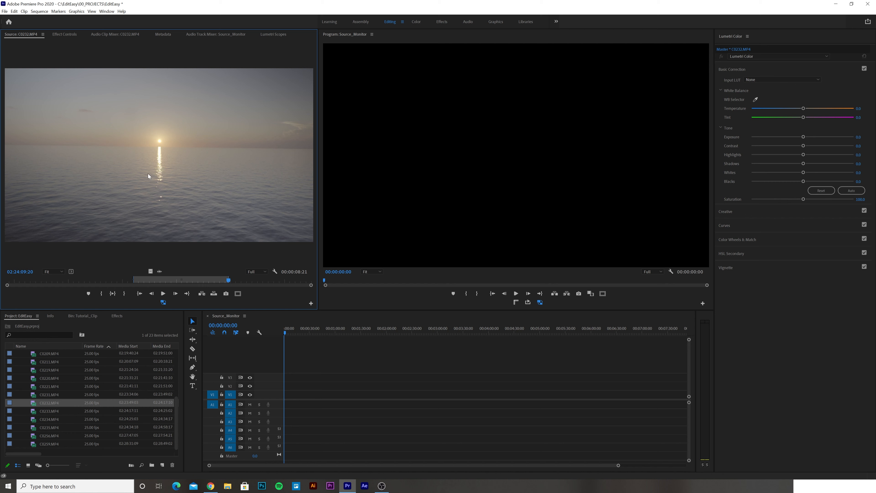
# - Place the marked range of C0232.MP4 at the start of V1 and A1, changing the sequence settings to match the clip
pyautogui.moveTo(148, 174); pyautogui.dragTo(287, 399)
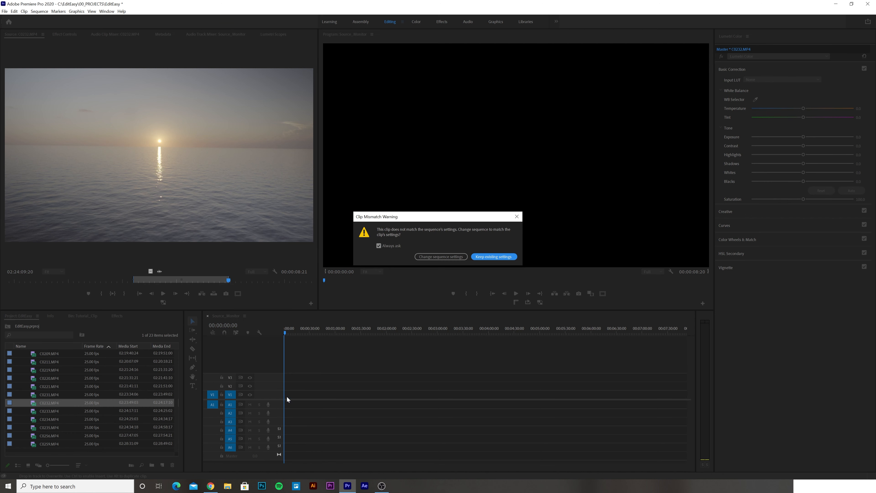
pyautogui.click(435, 256)
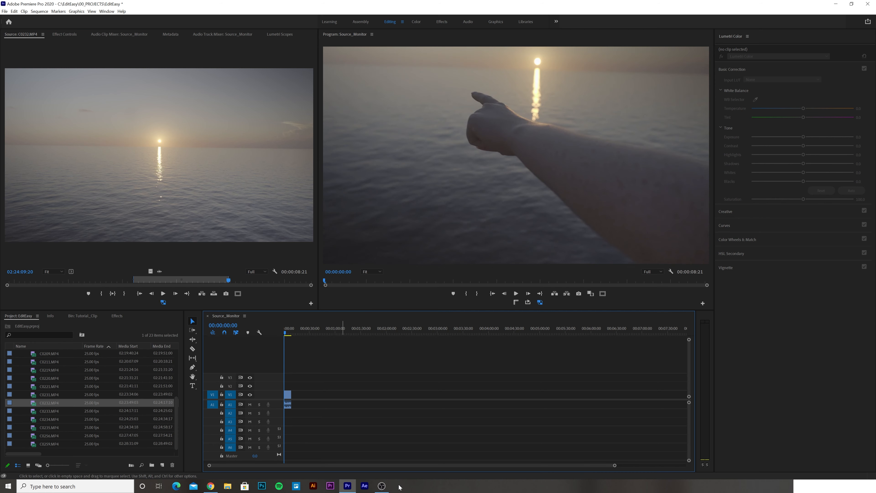
pyautogui.moveTo(615, 465); pyautogui.dragTo(272, 465)
pyautogui.moveTo(294, 331); pyautogui.dragTo(389, 339)
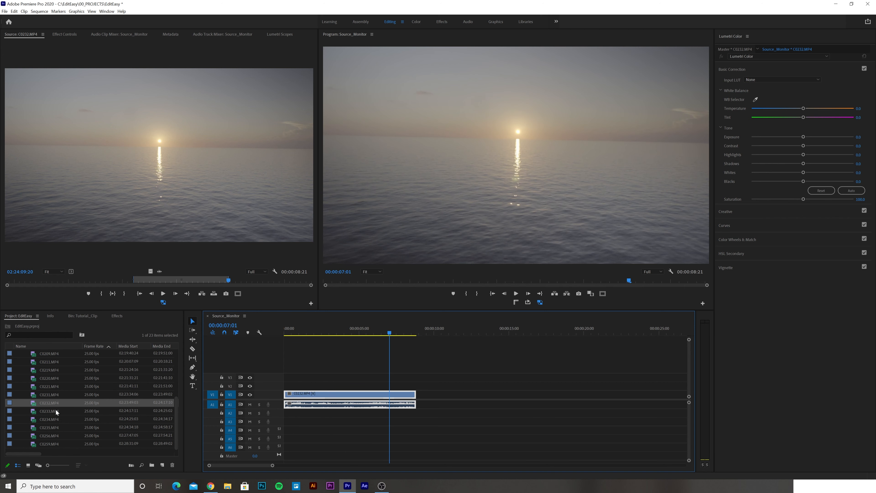
# - Load C0234.MP4 into the Source Monitor and mark a range of about 3 seconds ending at 02:24:31:14
pyautogui.doubleClick(39, 411)
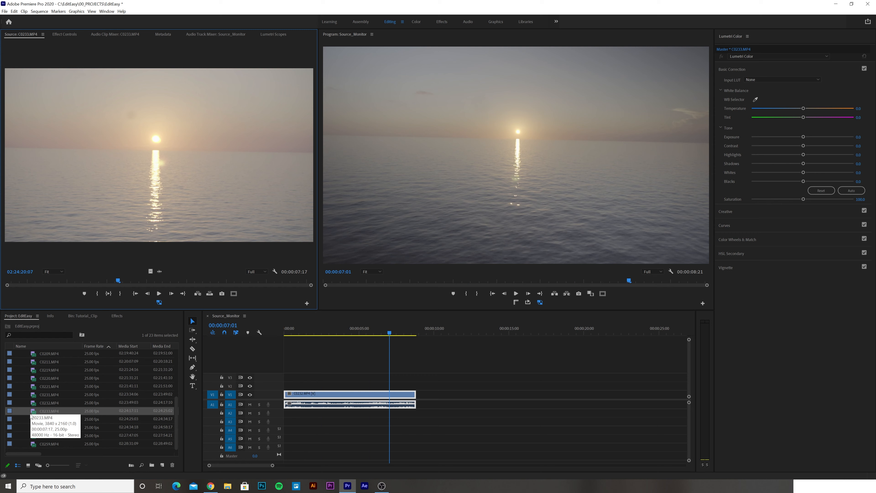
pyautogui.doubleClick(32, 420)
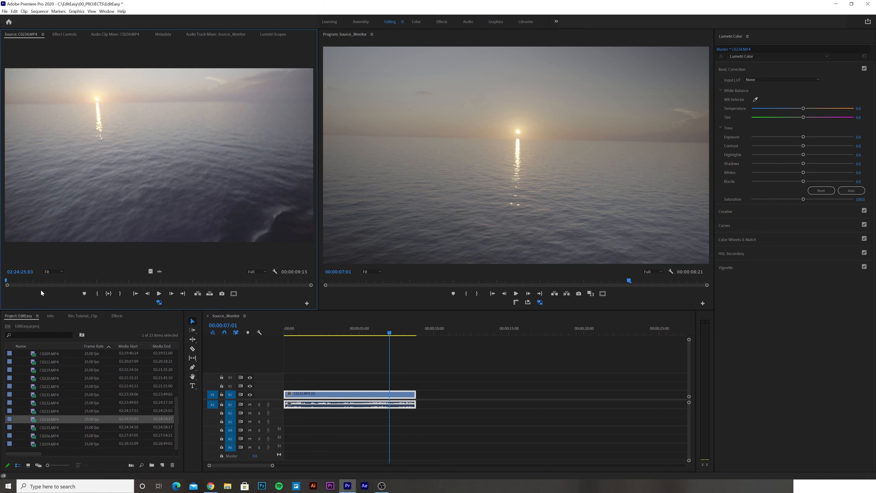
pyautogui.click(38, 281)
pyautogui.press('space')
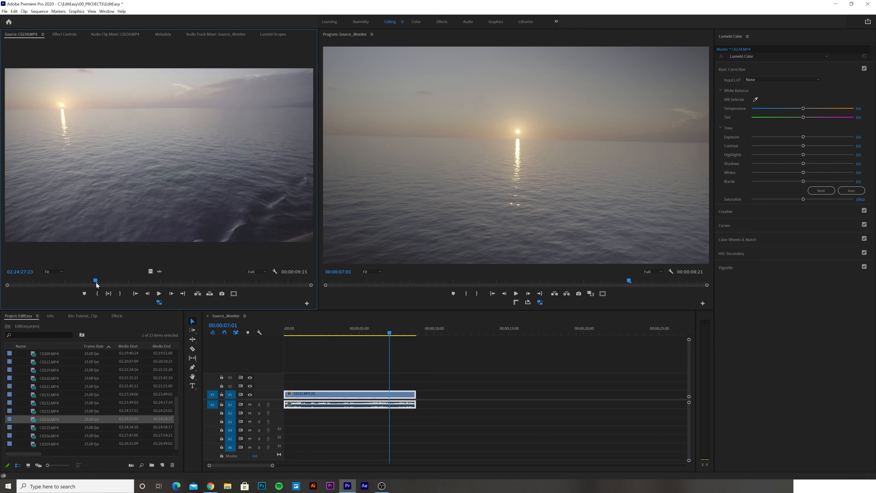
pyautogui.moveTo(93, 282)
pyautogui.mouseDown()
pyautogui.moveTo(42, 283)
pyautogui.moveTo(211, 283)
pyautogui.mouseUp()
pyautogui.click(98, 294)
pyautogui.click(123, 293)
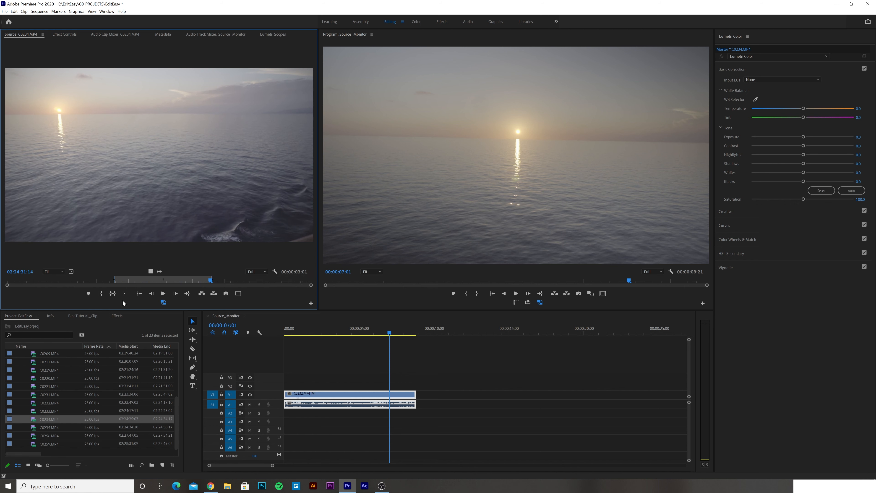
# - Add the marked range of C0234.MP4 with audio directly after C0232.MP4 in the sequence
pyautogui.moveTo(118, 171); pyautogui.dragTo(421, 404)
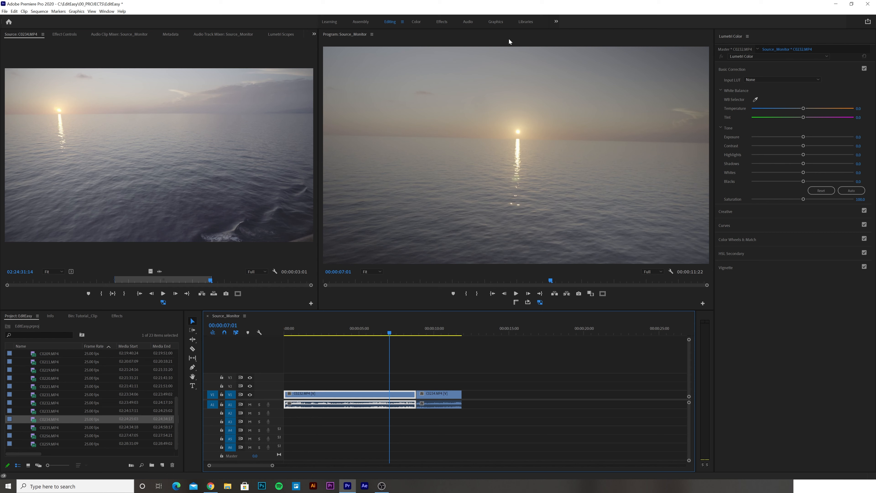
pyautogui.moveTo(287, 333); pyautogui.dragTo(383, 343)
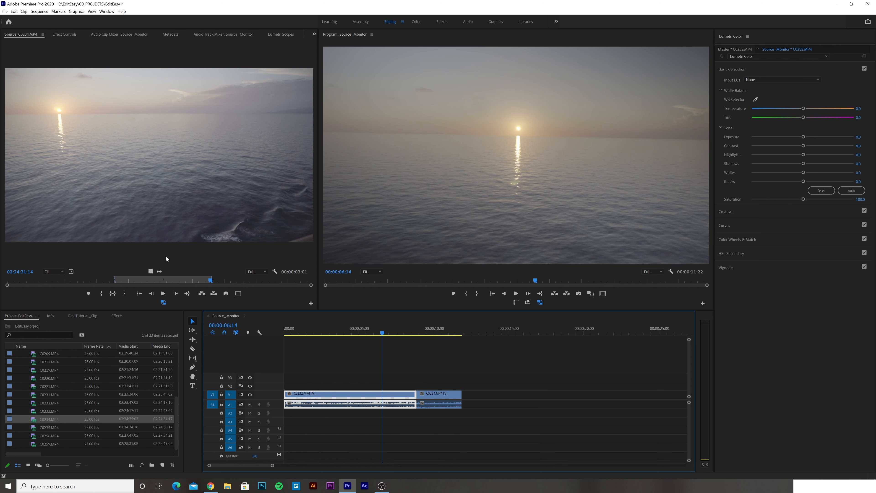
# - Play back part of the marked range of C0234.MP4 in the Source Monitor
pyautogui.click(118, 281)
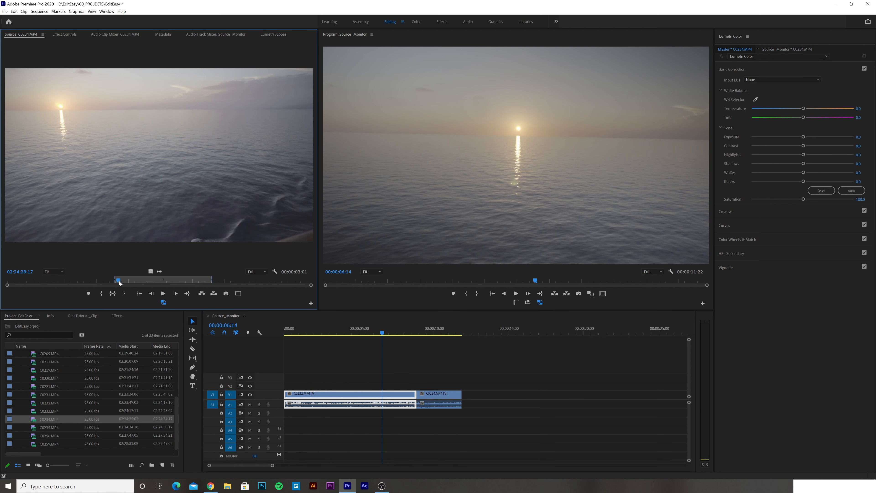
pyautogui.click(163, 293)
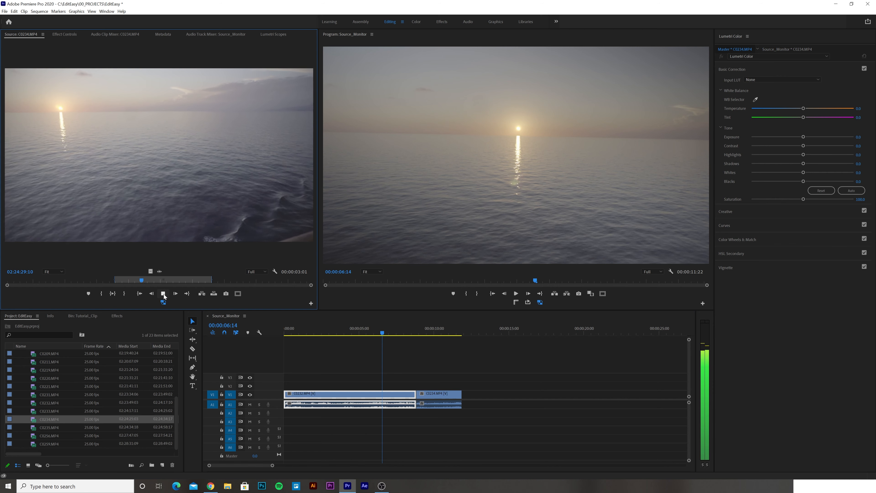
pyautogui.click(163, 293)
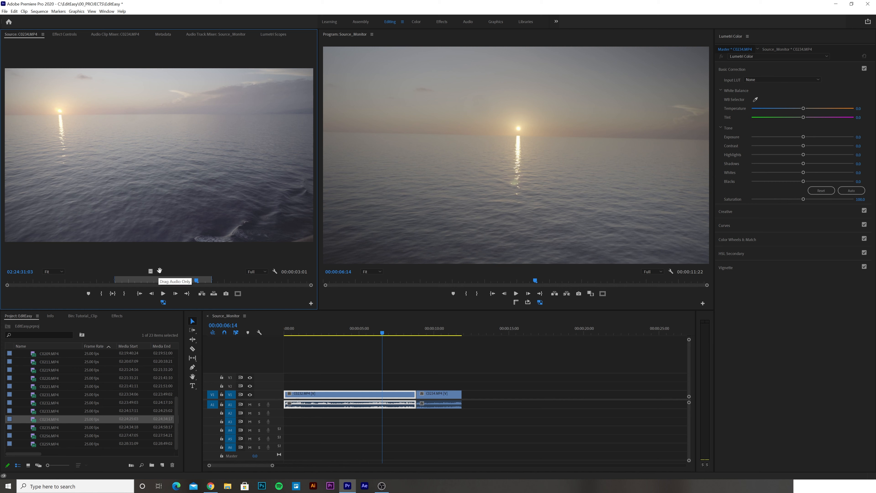
# - Delete the C0234.MP4 clip and its audio from the sequence
pyautogui.moveTo(349, 329); pyautogui.dragTo(333, 335)
pyautogui.click(441, 396)
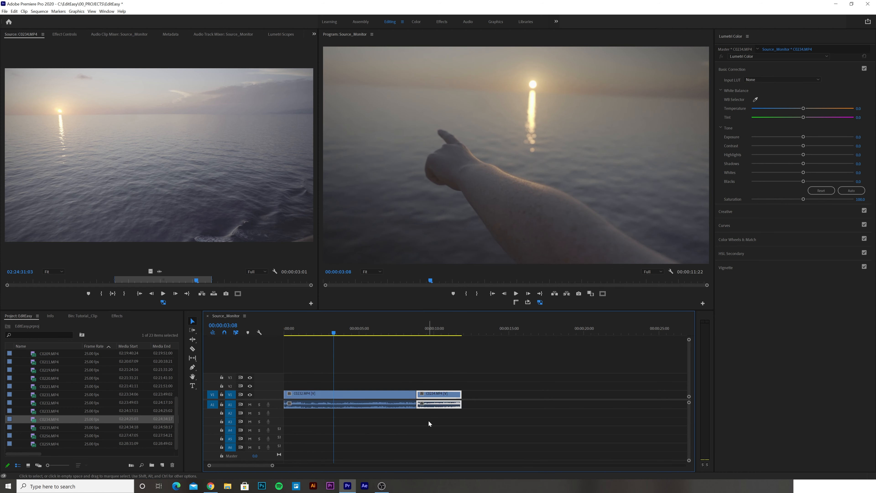
pyautogui.press('Delete')
# - Expand audio track A1 to show the waveform of C0232.MP4 and scrub through the clip
pyautogui.moveTo(332, 329); pyautogui.dragTo(359, 340)
pyautogui.doubleClick(280, 404)
pyautogui.click(295, 331)
pyautogui.moveTo(381, 344); pyautogui.dragTo(386, 346)
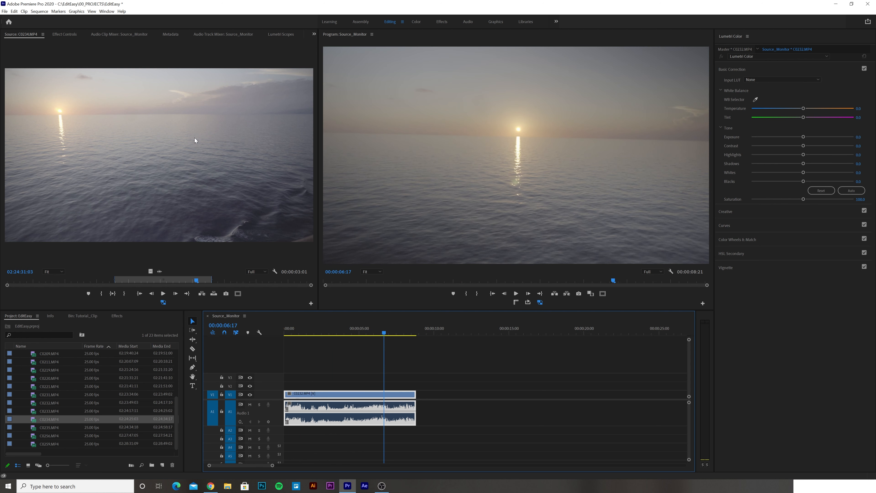
# - Place only the video of C0234.MP4's marked range on V2, aligning its end with the end of C0232.MP4
pyautogui.click(150, 271)
pyautogui.moveTo(150, 271); pyautogui.dragTo(479, 442)
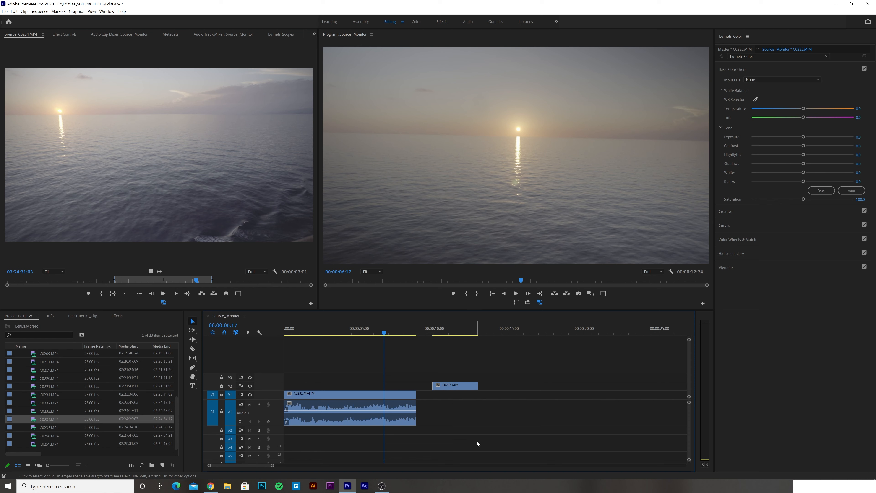
pyautogui.moveTo(456, 386); pyautogui.dragTo(395, 386)
pyautogui.moveTo(366, 333); pyautogui.dragTo(404, 344)
pyautogui.click(396, 385)
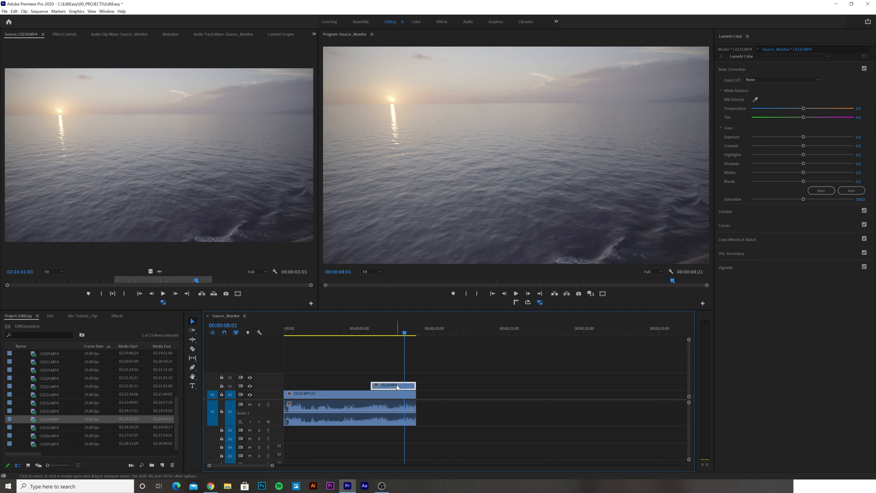